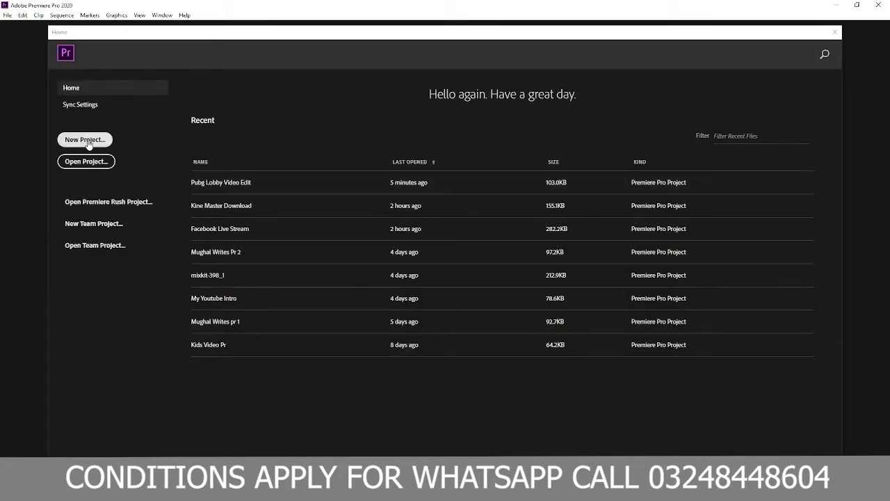
# Start a new project, replacing the default name with 'Remove Video Noise'.
pyautogui.click(86, 140)
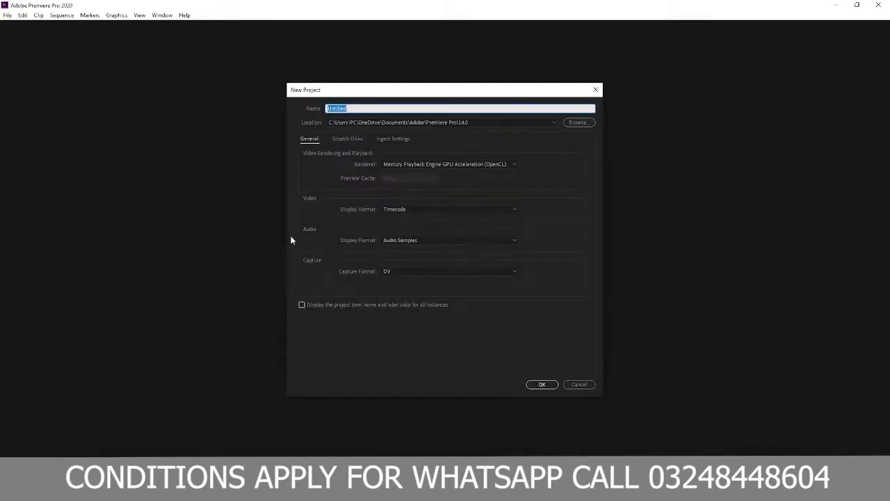
pyautogui.press('BackSpace')
pyautogui.write('Noise')
pyautogui.press('Return')
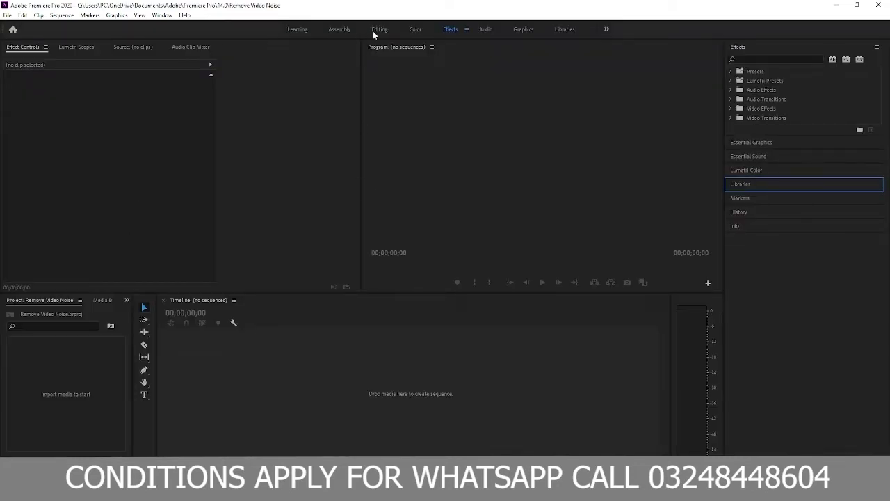
# Switch to the Media Browser to browse files on disk.
pyautogui.rightClick(69, 373)
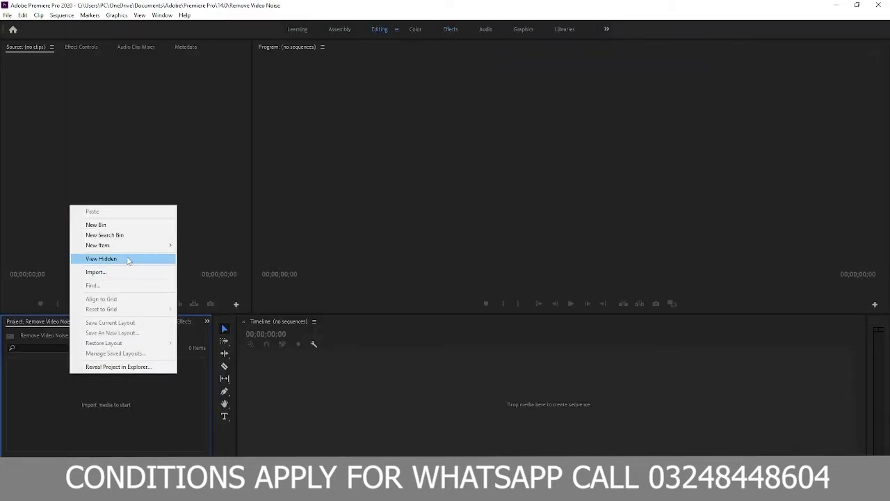
pyautogui.click(30, 290)
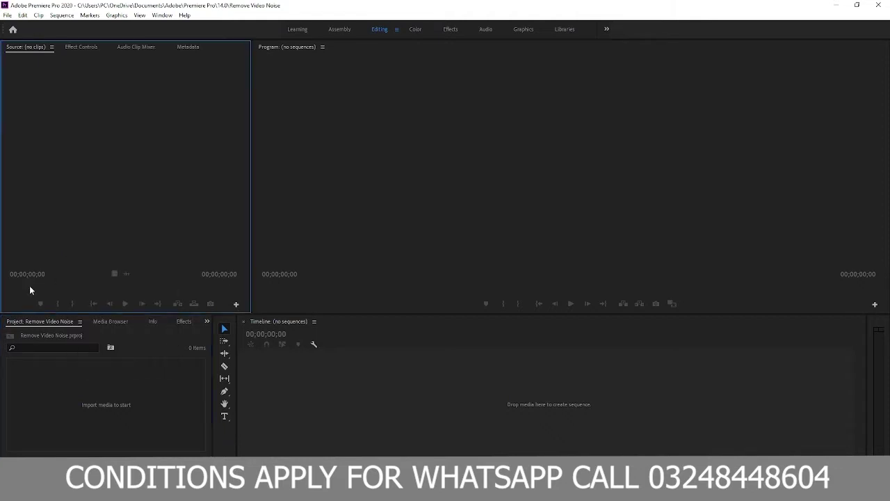
pyautogui.click(110, 324)
# Select F: (Local Disk) in the folder tree to list its folders, including Remove Video Noise.
pyautogui.scroll(2, 66, 388)
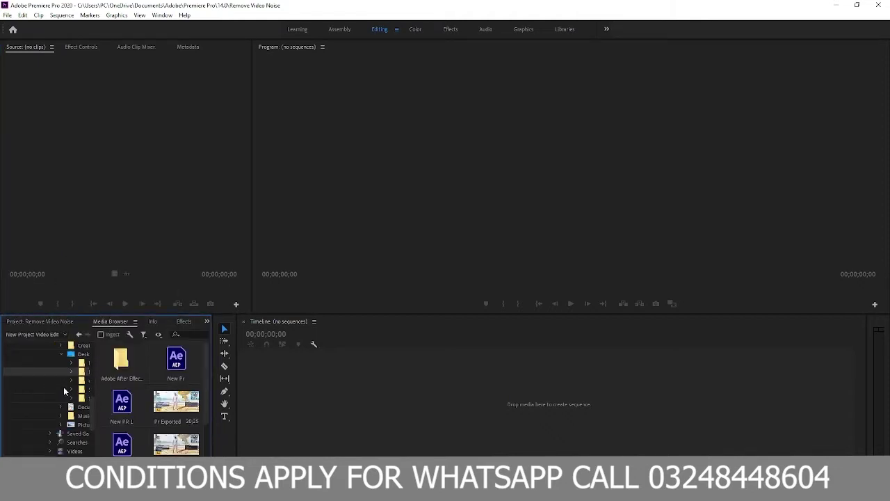
pyautogui.scroll(3, 60, 381)
pyautogui.scroll(-3, 61, 401)
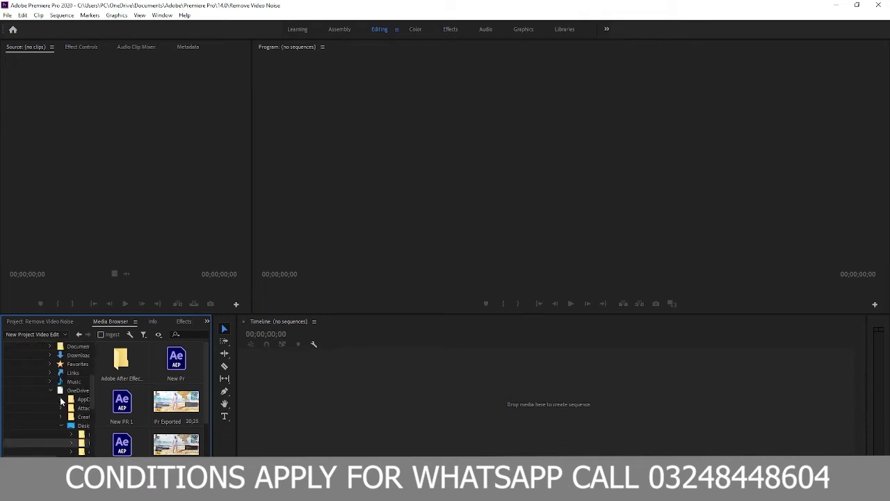
pyautogui.scroll(-3, 61, 402)
pyautogui.scroll(-1, 61, 402)
pyautogui.click(45, 417)
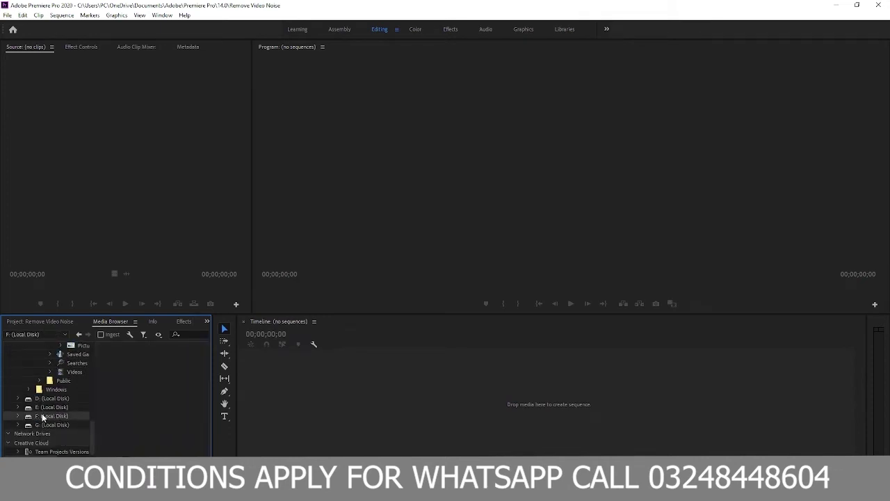
pyautogui.scroll(-2, 144, 413)
pyautogui.scroll(-2, 144, 413)
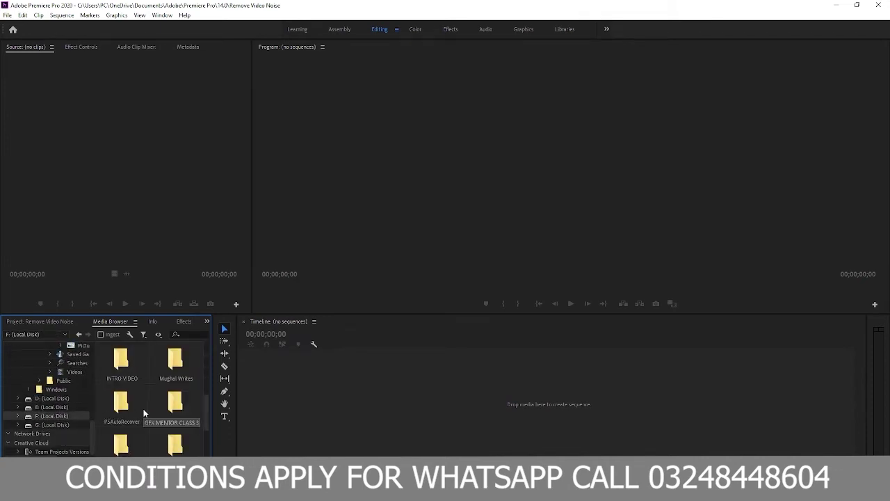
pyautogui.press('b')
pyautogui.scroll(-1, 162, 410)
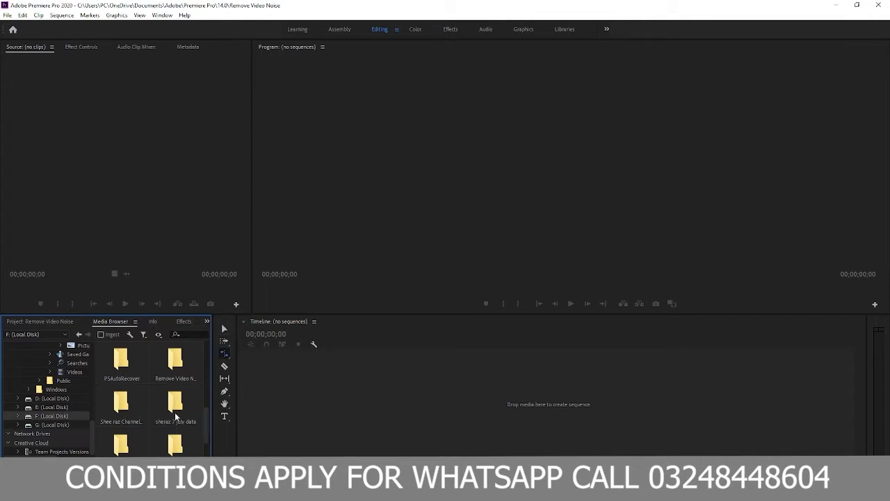
pyautogui.scroll(-1, 185, 434)
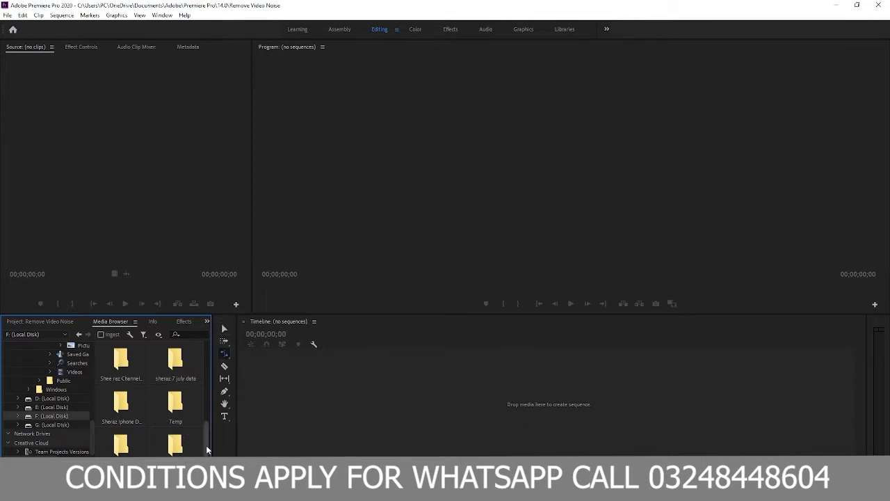
pyautogui.moveTo(206, 449); pyautogui.dragTo(204, 424)
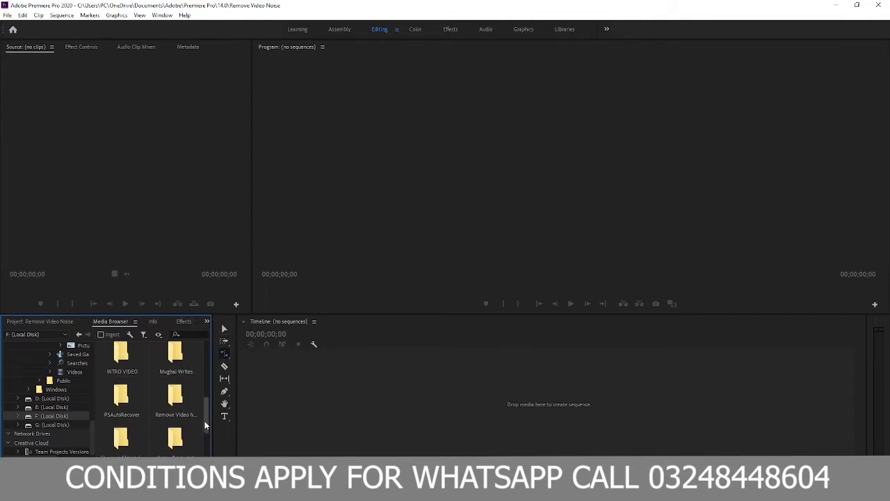
# Put clip VYRX6530 from the Remove Video Noise folder on the timeline and preview it.
pyautogui.doubleClick(174, 397)
pyautogui.moveTo(153, 379); pyautogui.dragTo(320, 386)
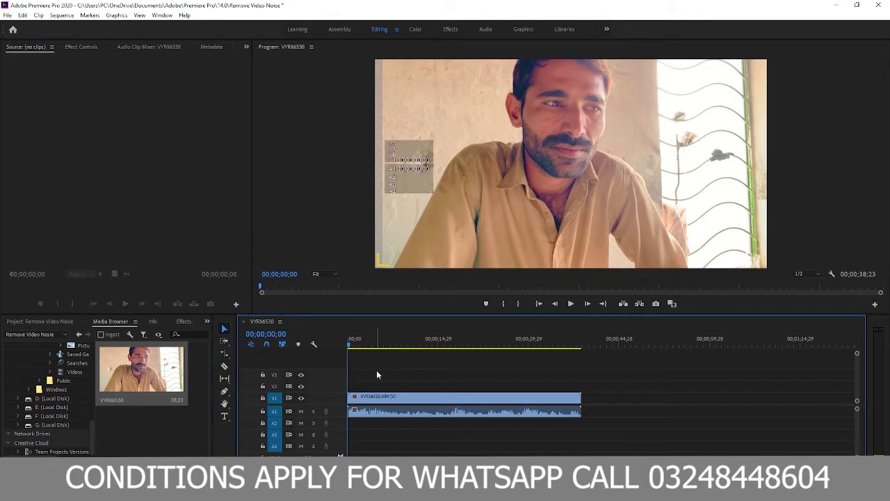
pyautogui.press('space')
pyautogui.click(348, 341)
pyautogui.press('space')
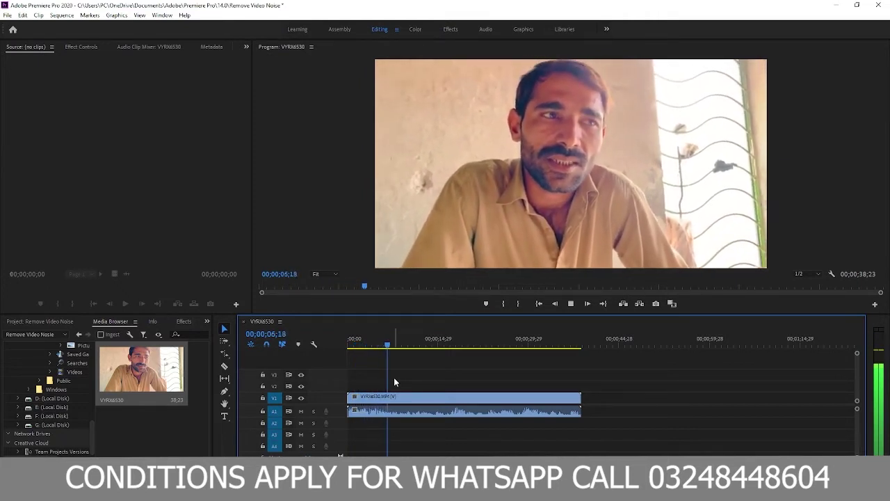
pyautogui.press('space')
pyautogui.press('space')
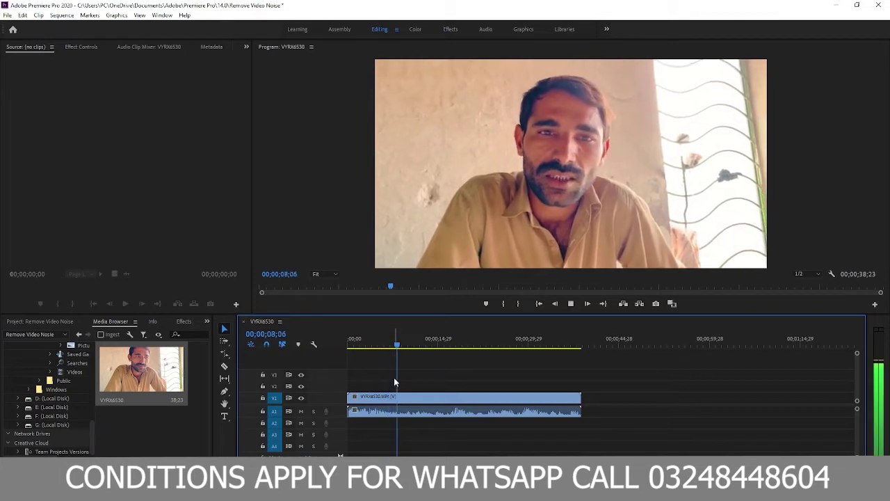
pyautogui.press('space')
# Cut the clip at 00;00;08;26 and delete the second half.
pyautogui.press('c')
pyautogui.click(401, 397)
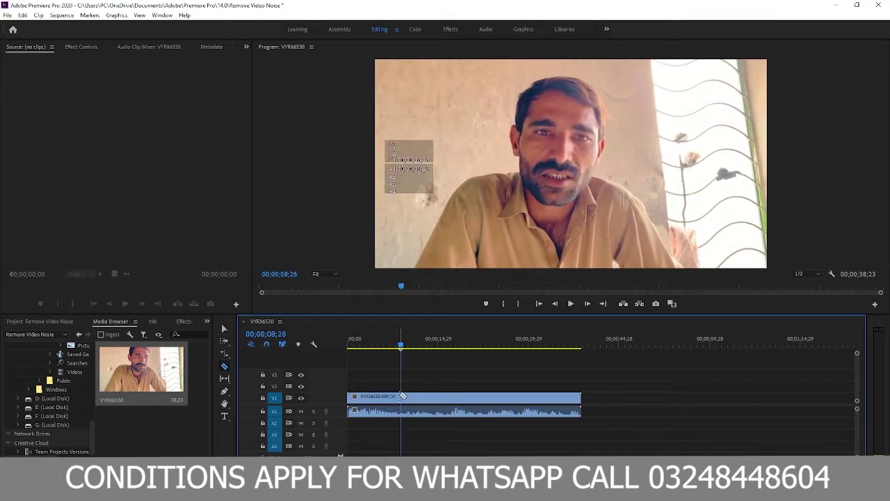
pyautogui.press('v')
pyautogui.doubleClick(429, 398)
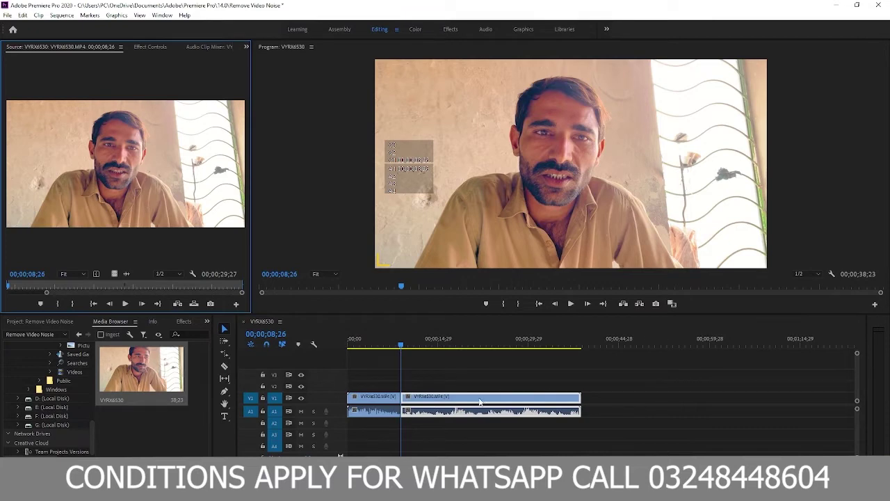
pyautogui.moveTo(432, 401); pyautogui.dragTo(726, 407)
pyautogui.press('Home')
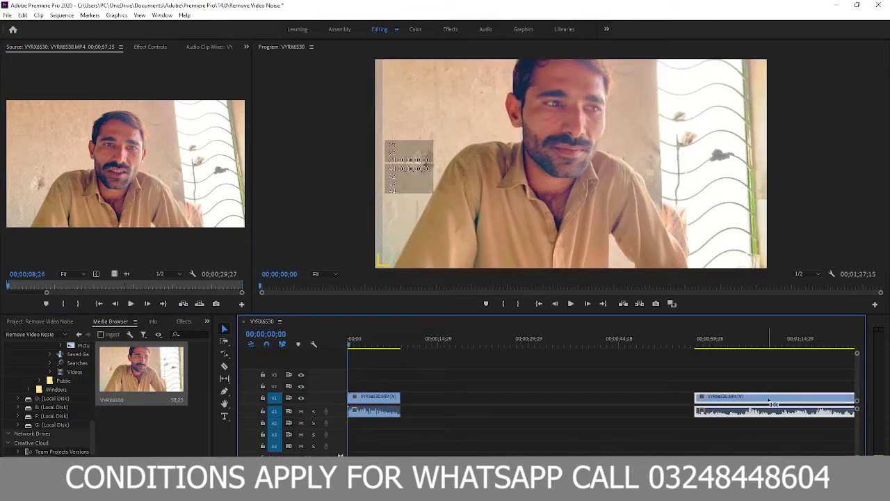
pyautogui.press('Delete')
# Move the clip's audio down to track A2 and enlarge A2 to show the waveform.
pyautogui.press('=')
pyautogui.press('=')
pyautogui.press('=')
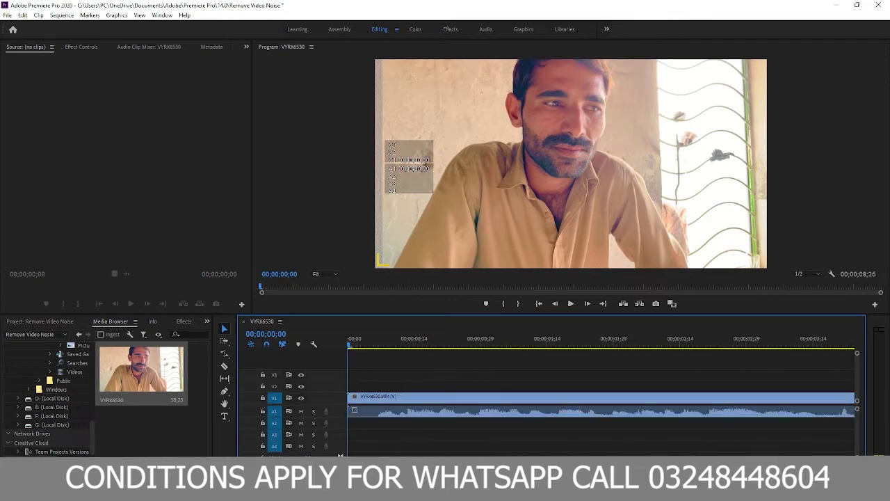
pyautogui.press('-')
pyautogui.press('-')
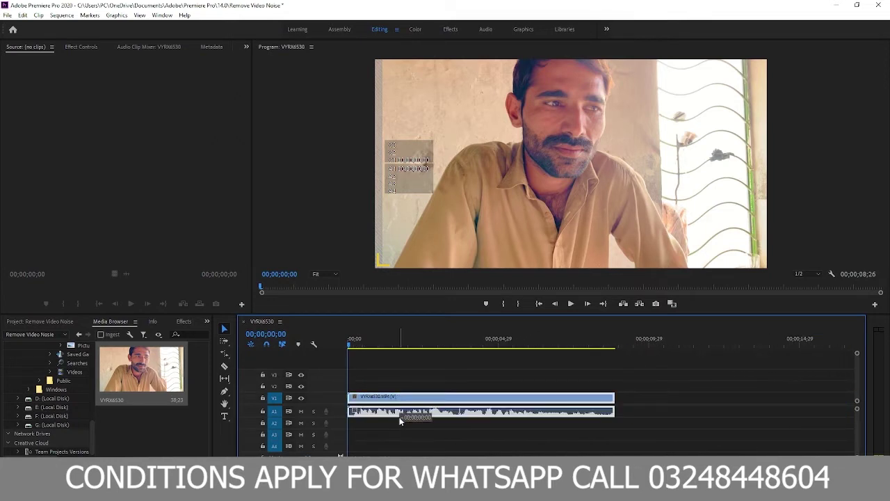
pyautogui.moveTo(398, 414); pyautogui.dragTo(398, 425)
pyautogui.doubleClick(341, 427)
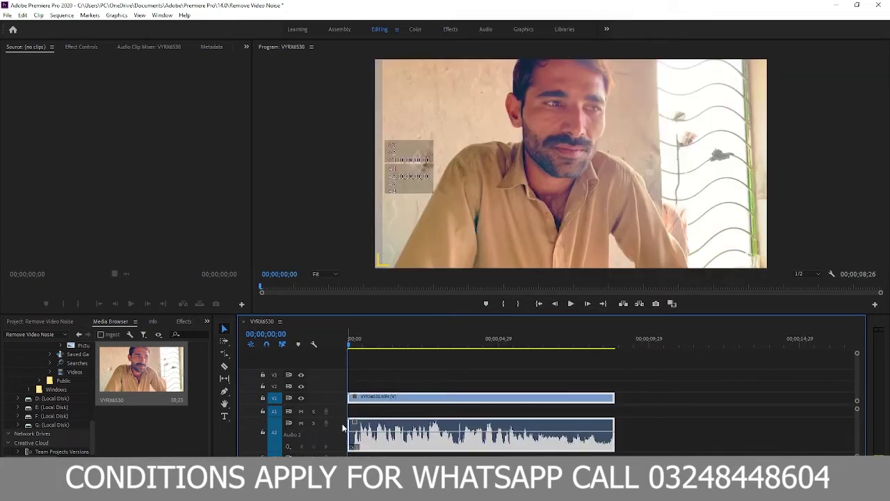
pyautogui.click(658, 427)
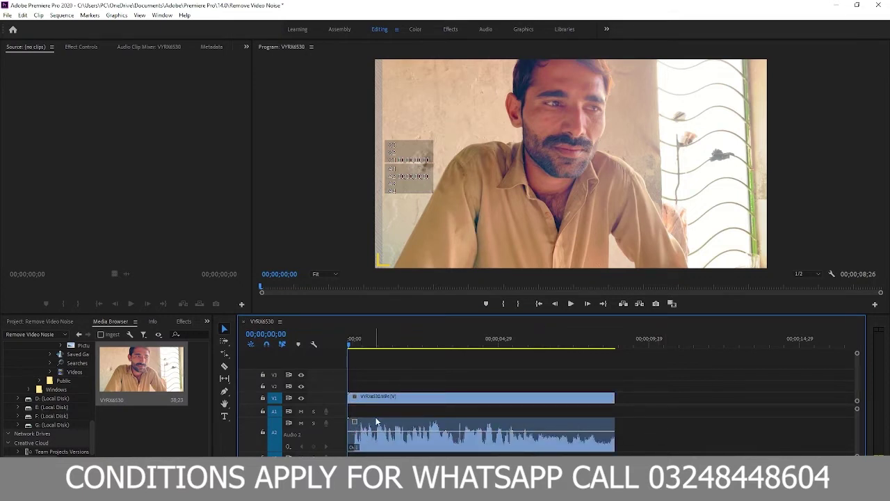
# Switch to the Effects workspace and search the effects list for 'denoise'.
pyautogui.click(452, 30)
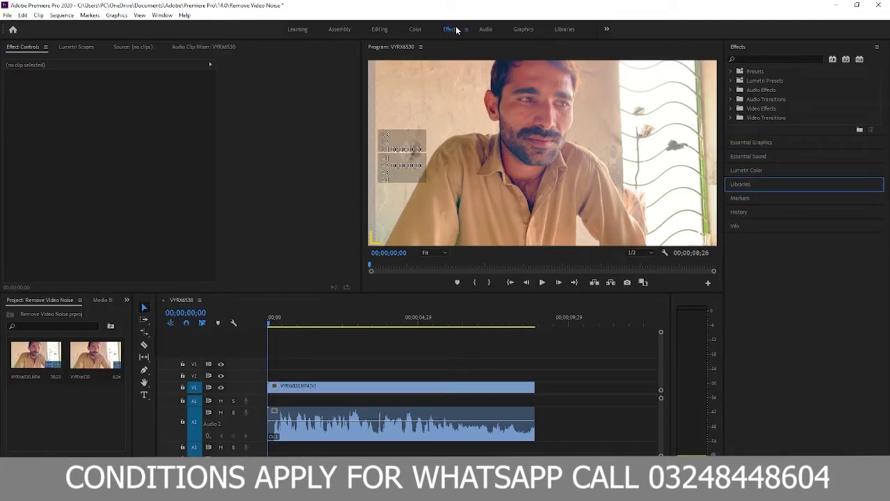
pyautogui.click(162, 15)
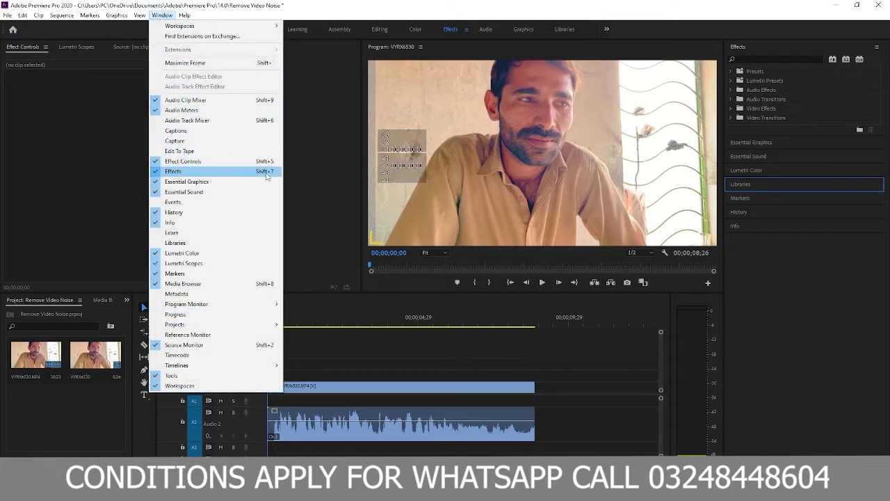
pyautogui.click(343, 80)
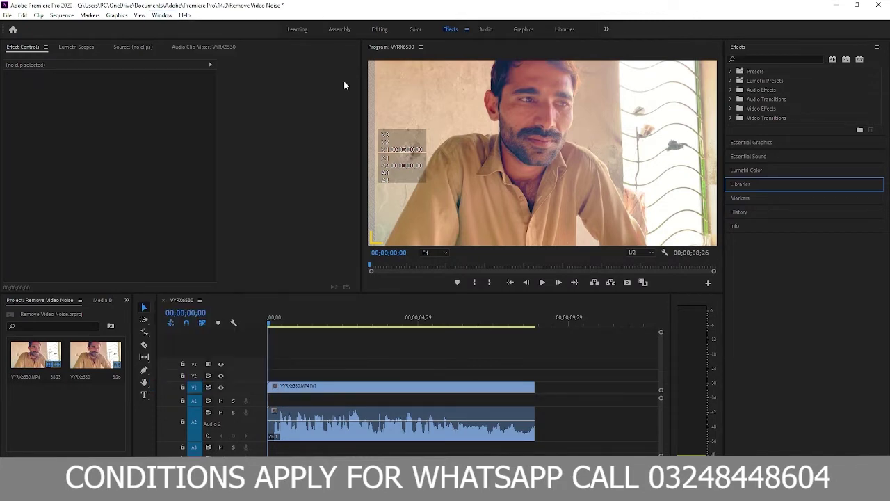
pyautogui.click(764, 59)
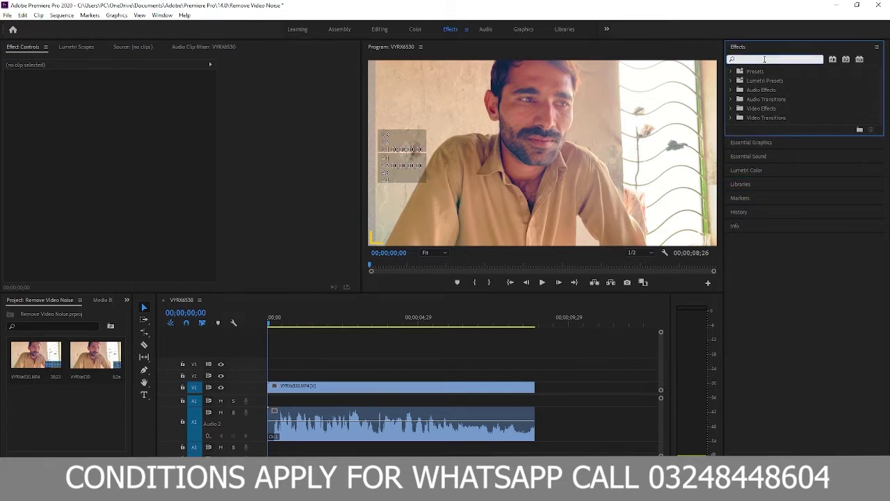
pyautogui.write('denoise')
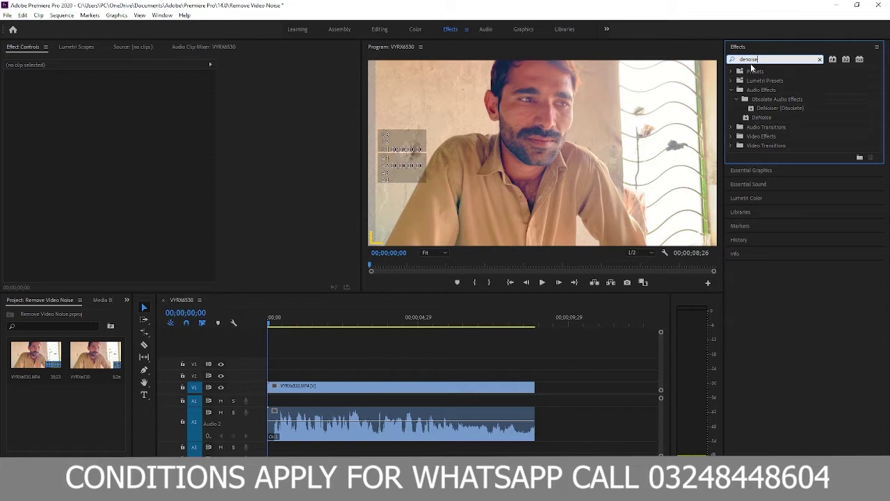
# Drop DeNoise onto the A2 audio clip and select the clip to view it in Effect Controls.
pyautogui.moveTo(771, 115)
pyautogui.mouseDown()
pyautogui.moveTo(413, 405)
pyautogui.moveTo(382, 414)
pyautogui.mouseUp()
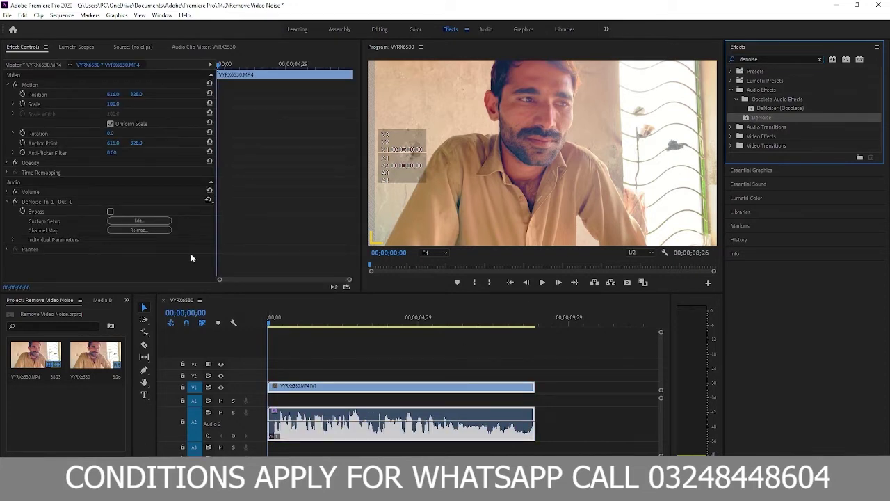
pyautogui.click(29, 45)
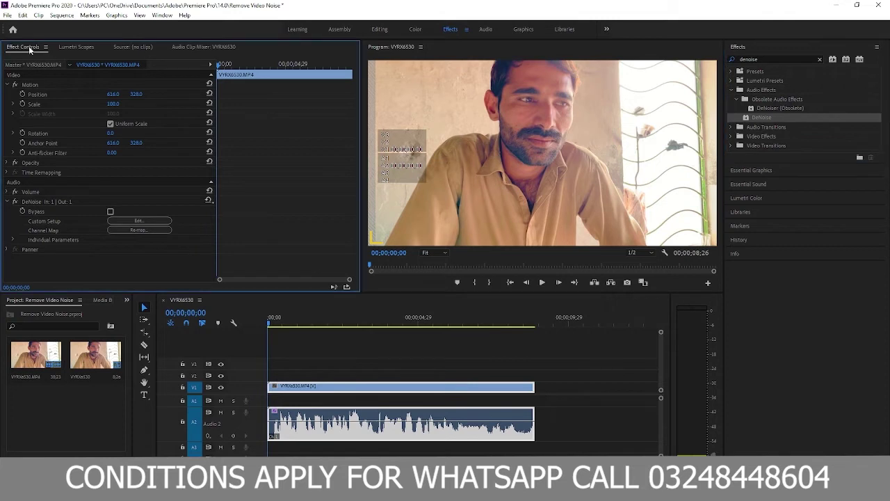
pyautogui.hotkey('shift', '6')
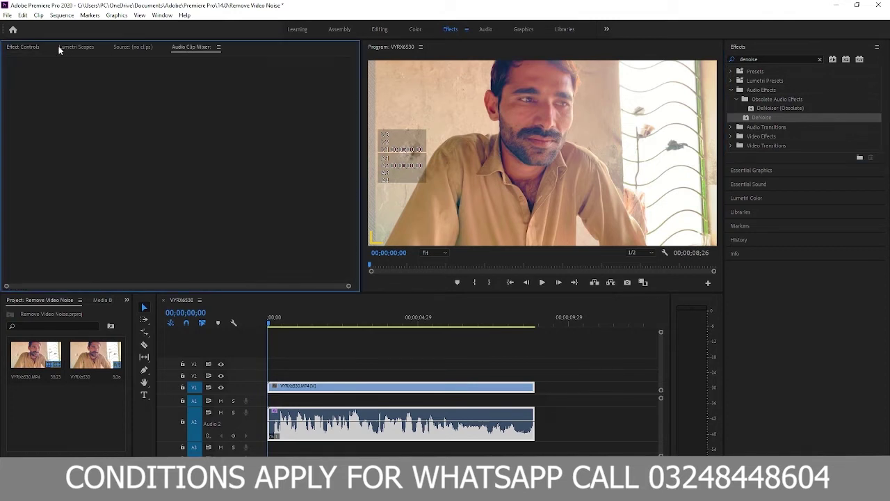
pyautogui.click(78, 47)
pyautogui.click(28, 46)
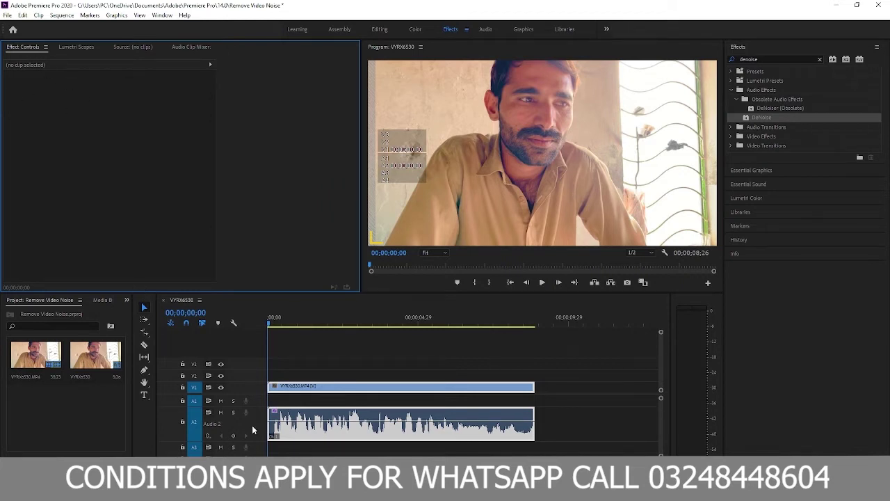
pyautogui.click(288, 431)
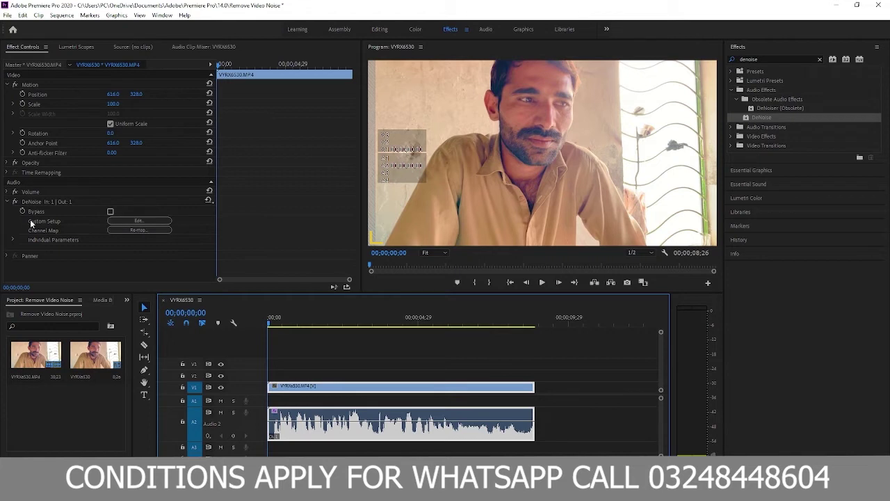
# Set the DeNoise Amount to 30 in the Clip Fx Editor and play the clip.
pyautogui.click(134, 221)
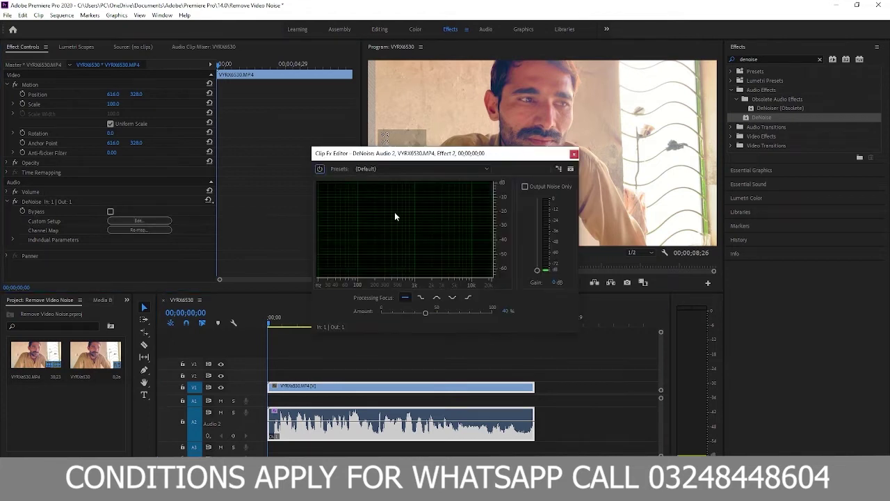
pyautogui.click(505, 312)
pyautogui.write('30')
pyautogui.press('Return')
pyautogui.click(574, 153)
pyautogui.press('space')
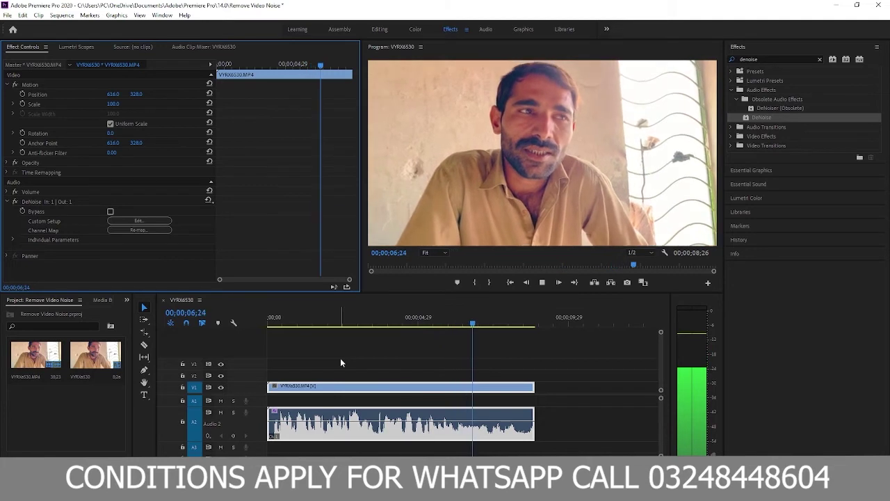
pyautogui.press('space')
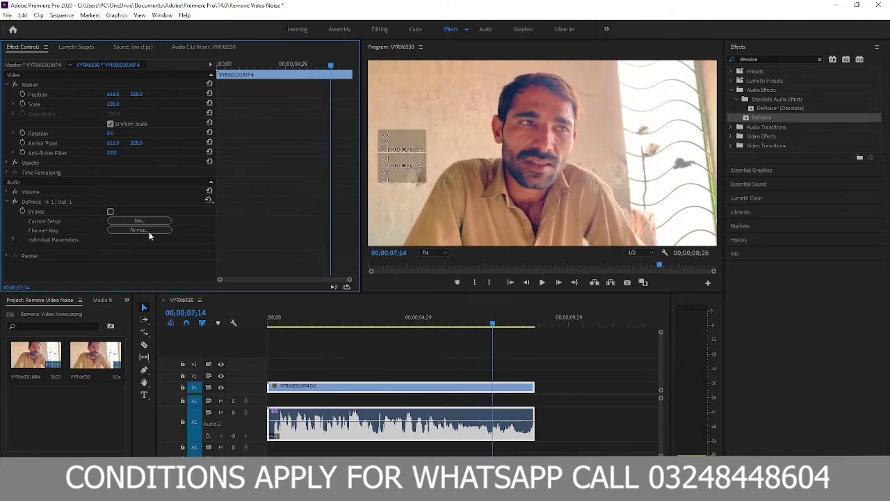
# Change the DeNoise Amount to 35 and play the clip from the start.
pyautogui.click(111, 220)
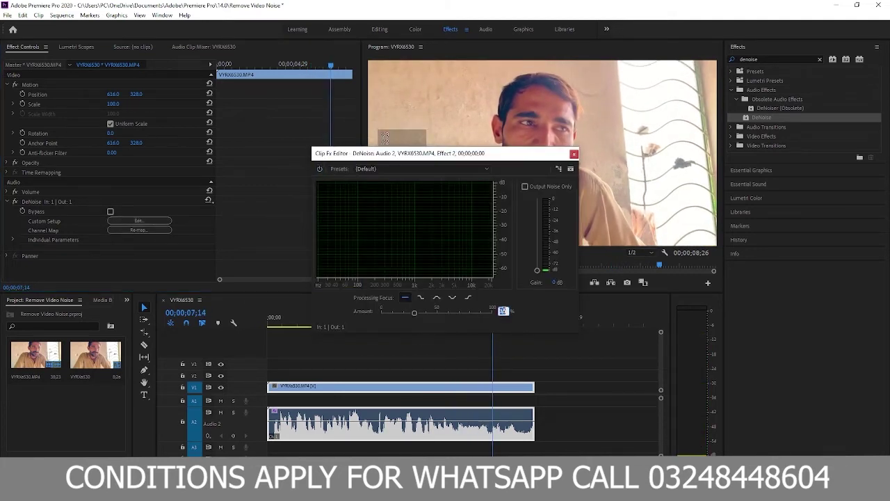
pyautogui.press('Return')
pyautogui.click(574, 153)
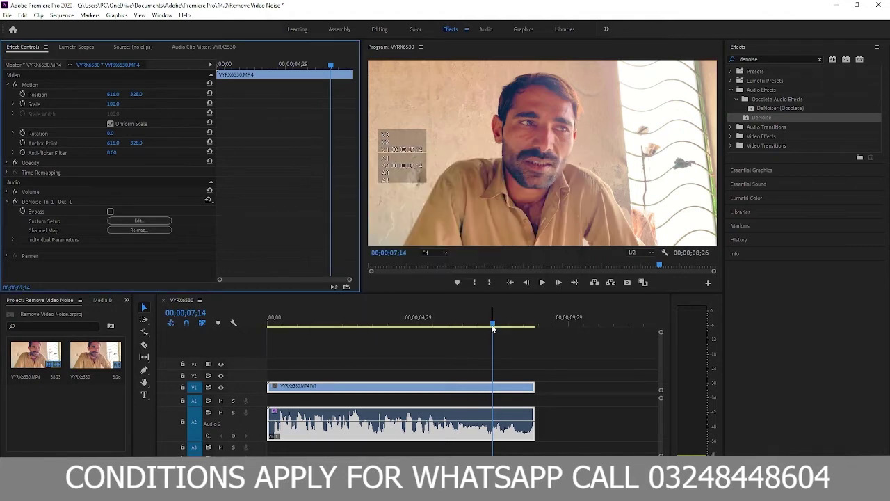
pyautogui.click(222, 356)
pyautogui.press('Home')
pyautogui.press('space')
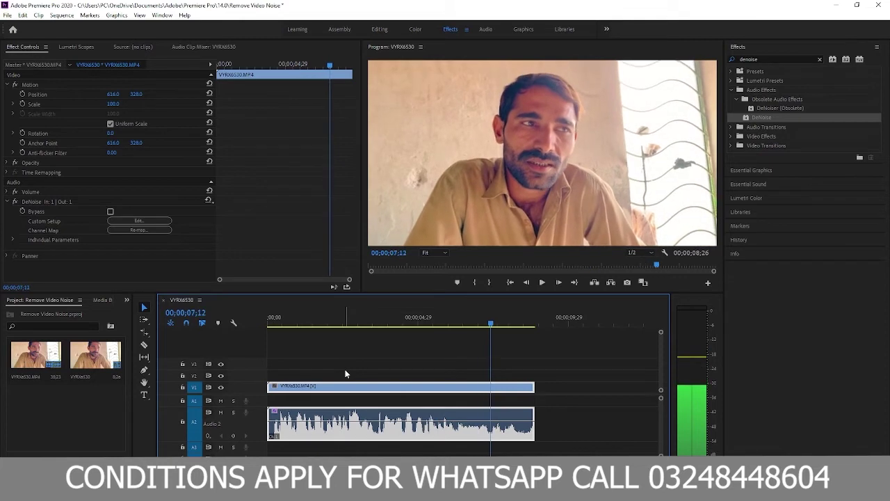
pyautogui.press('space')
# Replay the clip's opening and recheck the DeNoise settings.
pyautogui.moveTo(496, 324); pyautogui.dragTo(236, 323)
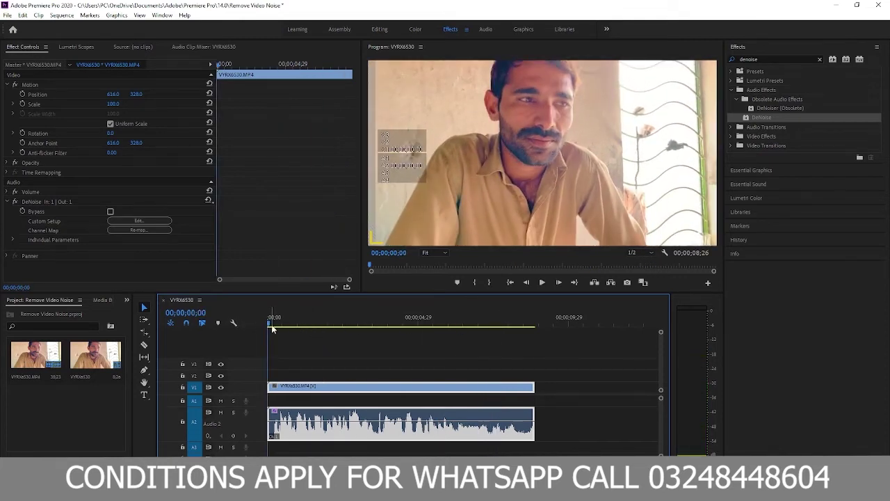
pyautogui.press('space')
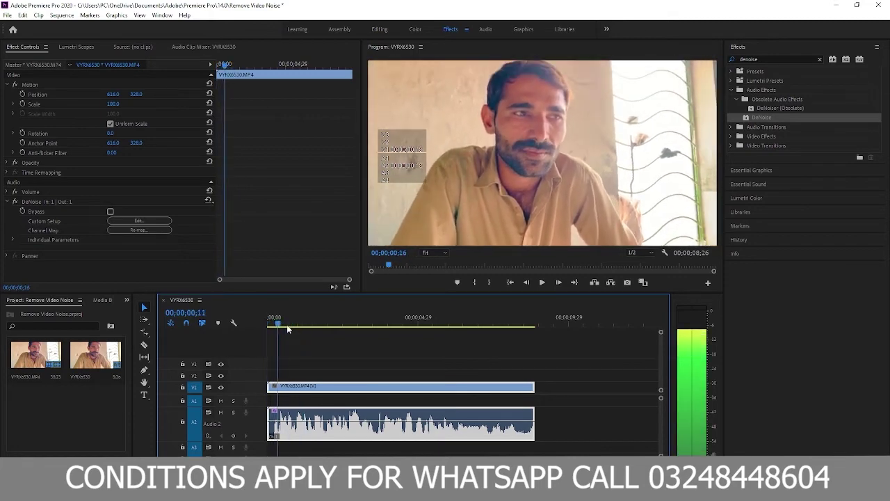
pyautogui.press('space')
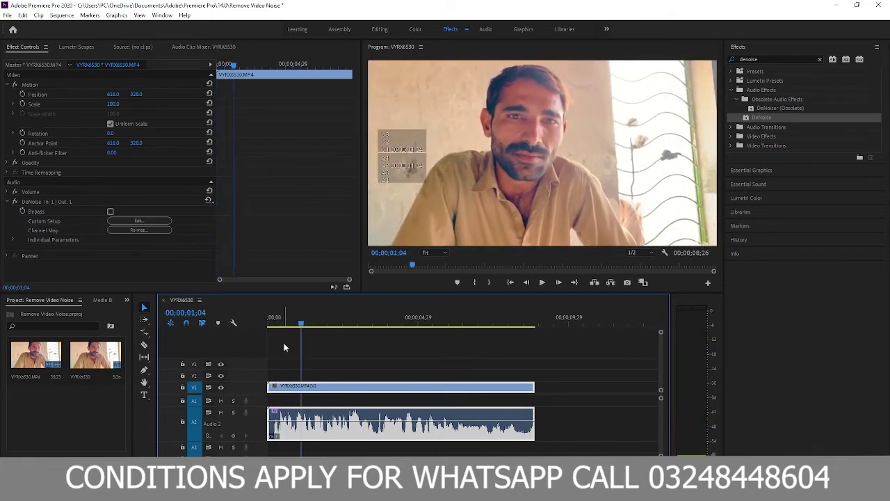
pyautogui.click(137, 221)
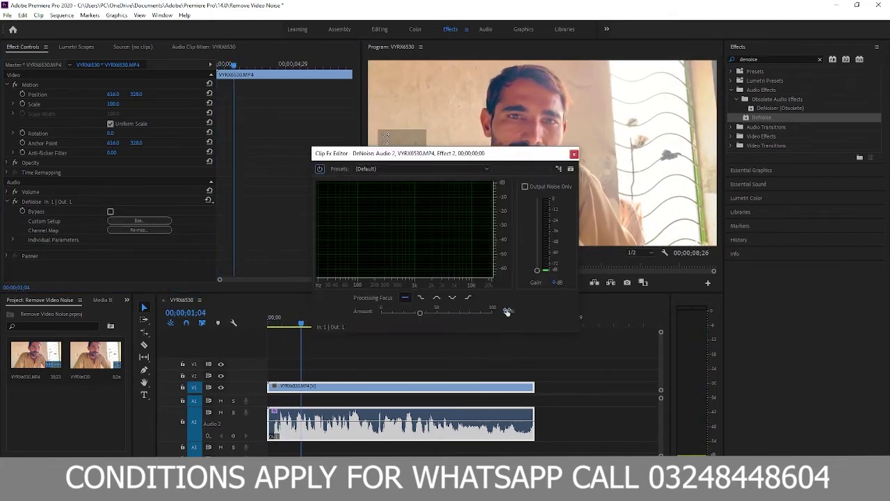
pyautogui.click(574, 153)
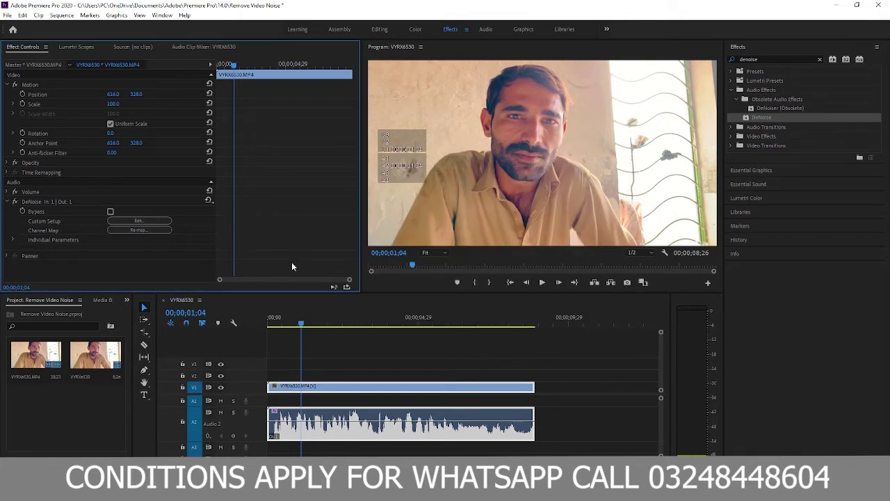
pyautogui.click(752, 58)
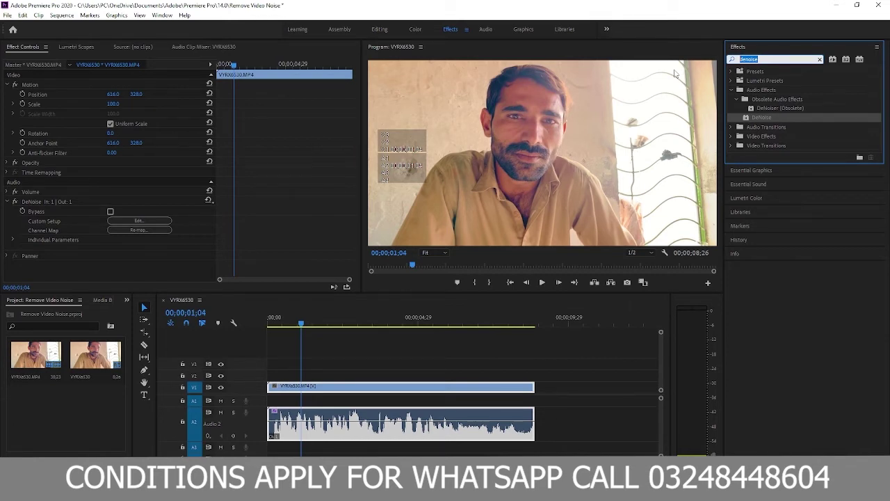
# Apply the Bass effect to the audio clip, set Boost to 4.0 dB, and play it back.
pyautogui.write('bass')
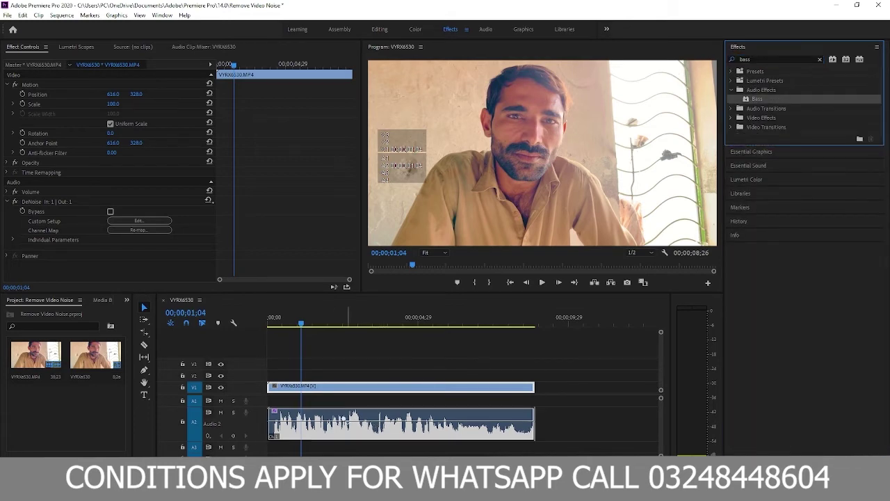
pyautogui.moveTo(778, 100); pyautogui.dragTo(344, 421)
pyautogui.moveTo(303, 325); pyautogui.dragTo(228, 320)
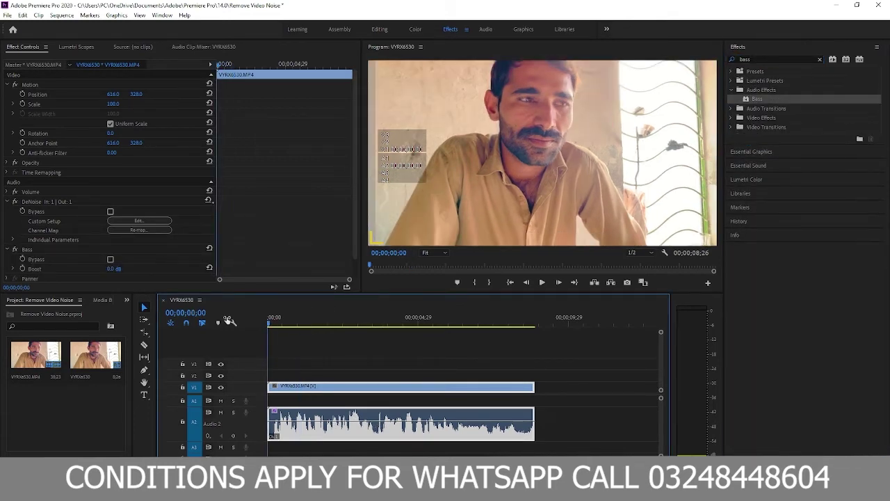
pyautogui.scroll(-1, 78, 269)
pyautogui.scroll(-1, 78, 268)
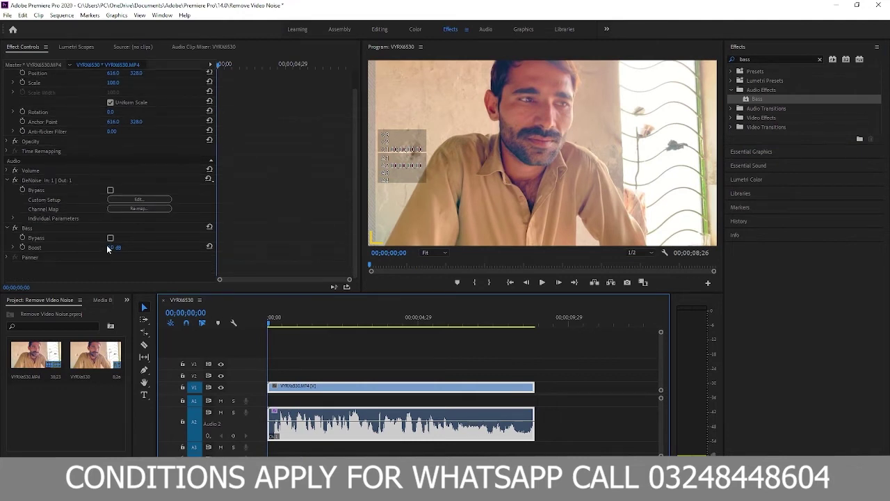
pyautogui.click(110, 247)
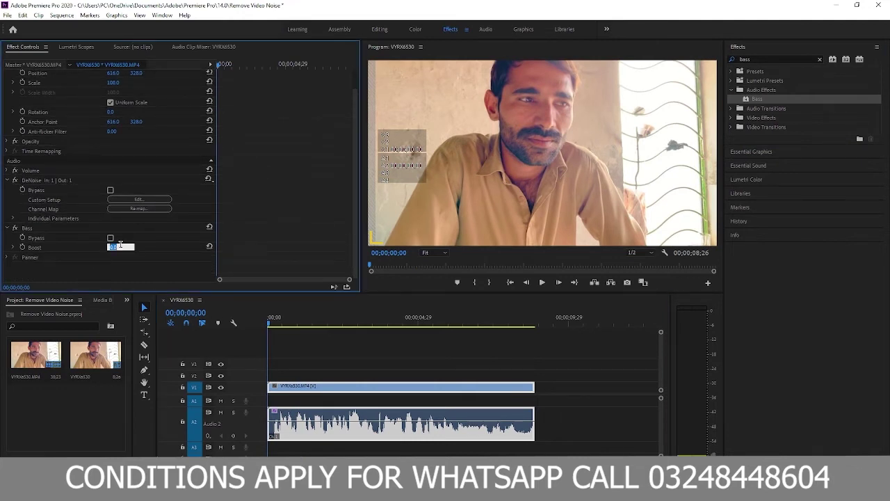
pyautogui.write('4')
pyautogui.press('Return')
pyautogui.press('space')
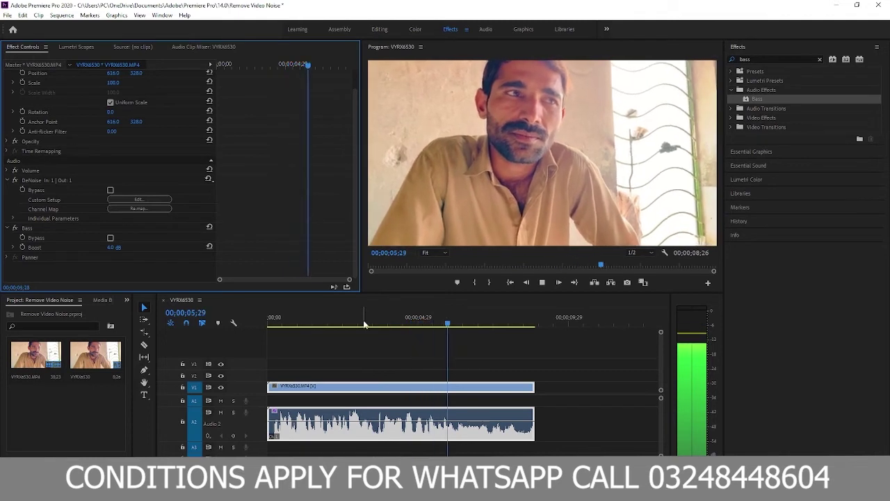
pyautogui.press('space')
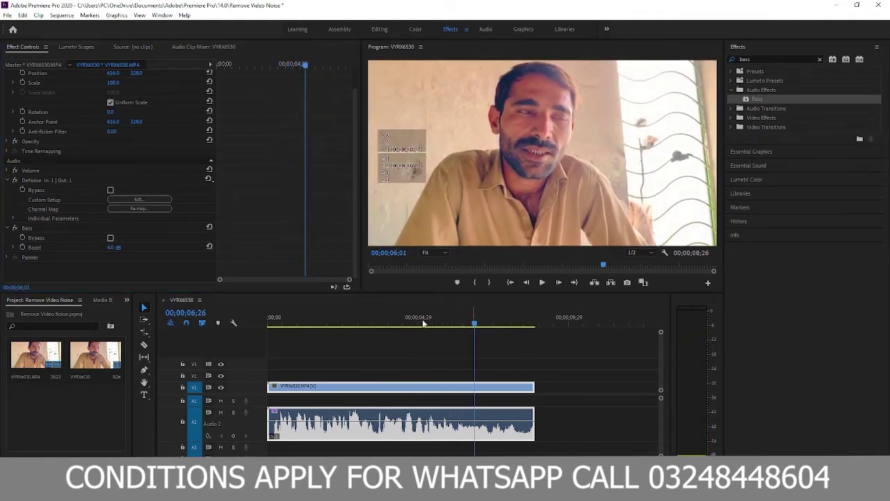
pyautogui.moveTo(481, 325); pyautogui.dragTo(244, 317)
# Search the effects for 'mast' and apply Mastering to the A2 audio clip.
pyautogui.click(764, 61)
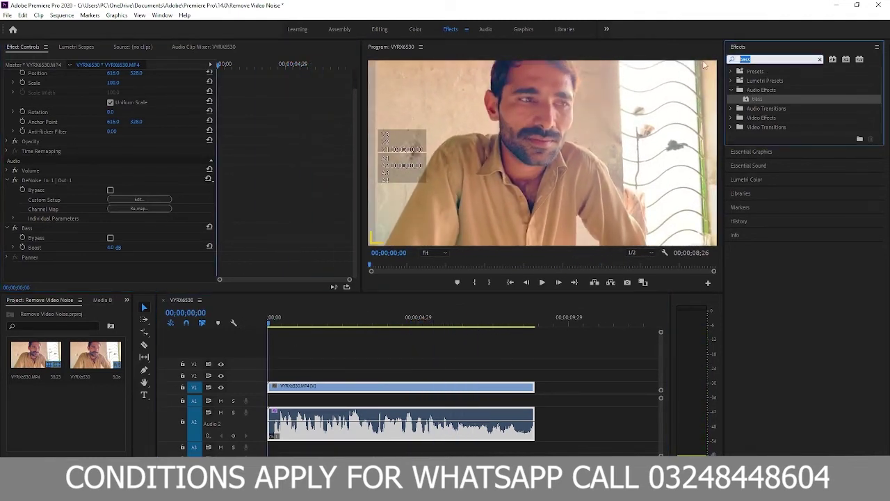
pyautogui.write('mast')
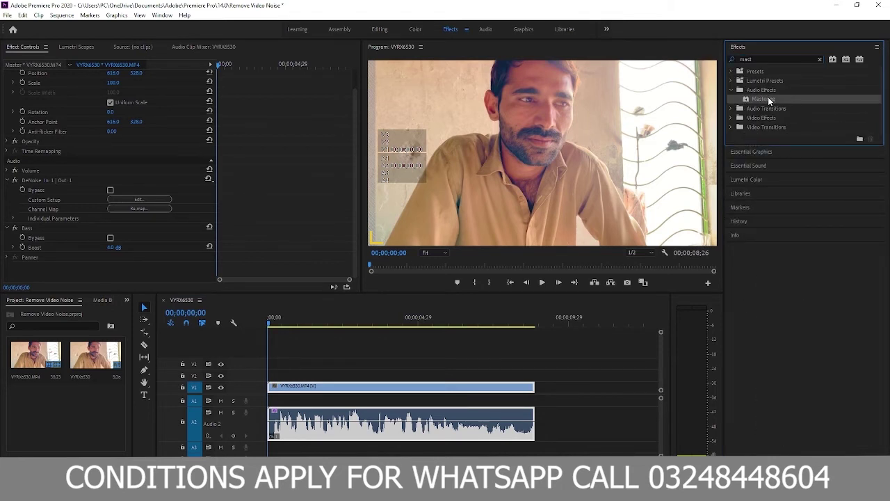
pyautogui.moveTo(366, 415); pyautogui.dragTo(365, 416)
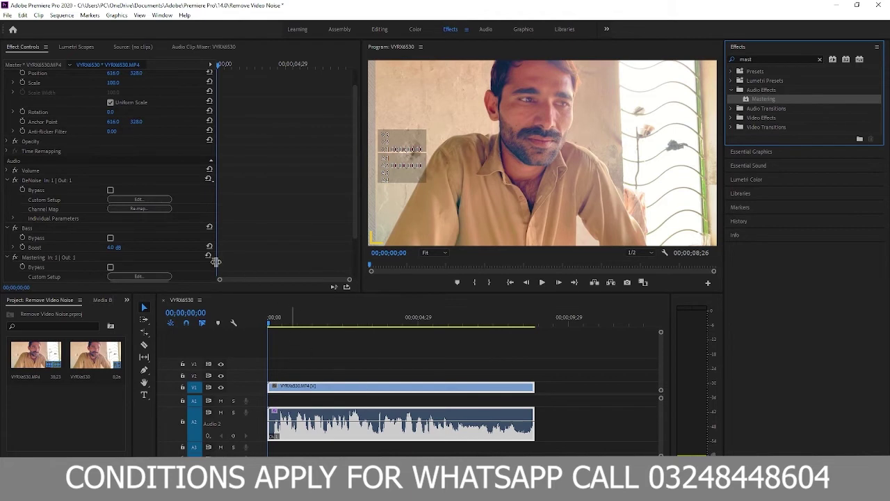
pyautogui.scroll(-3, 78, 248)
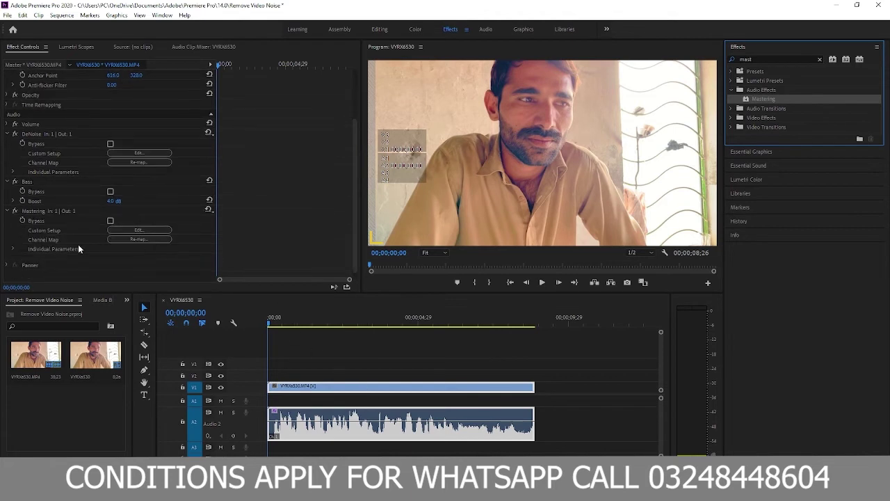
# Choose the Reducer preset in Mastering's custom setup and play the sequence.
pyautogui.click(134, 230)
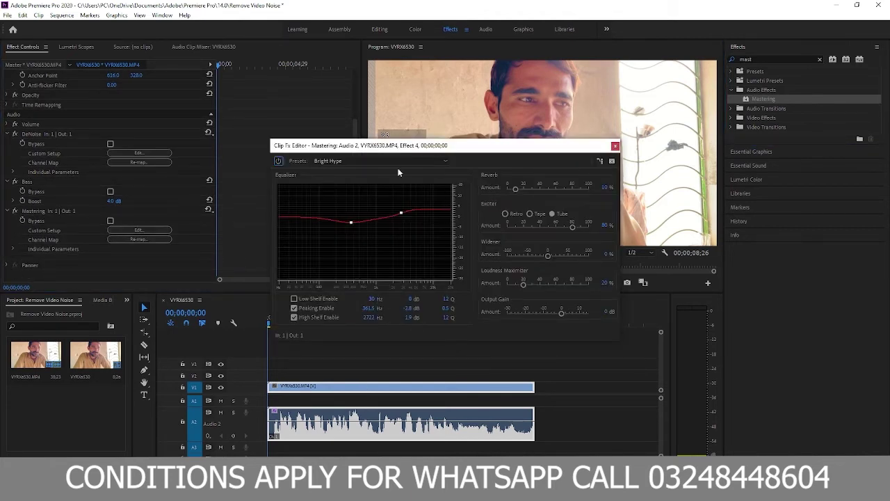
pyautogui.click(356, 160)
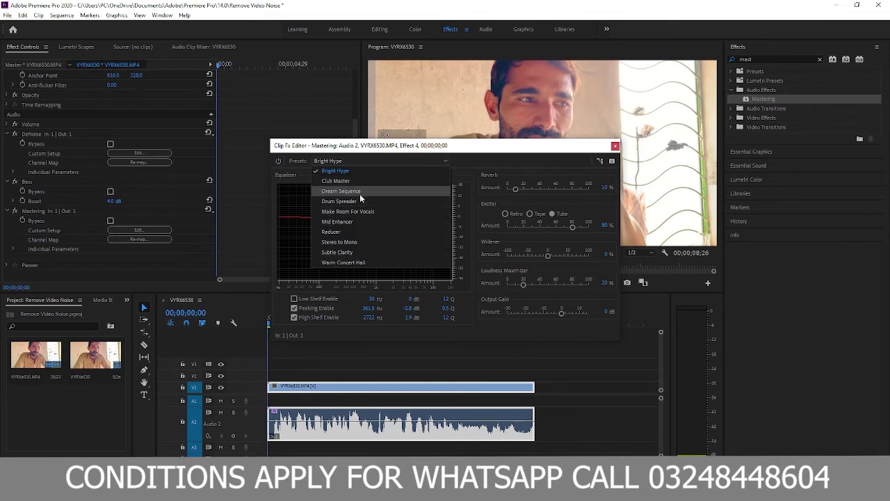
pyautogui.click(346, 232)
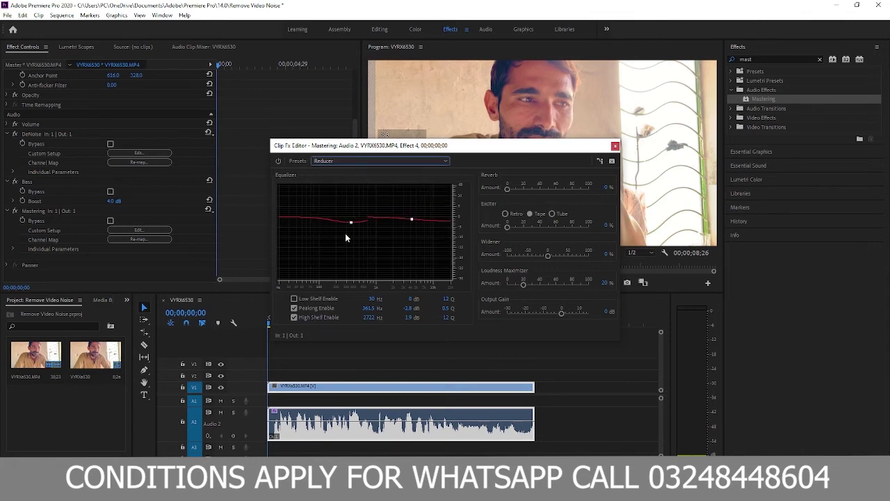
pyautogui.click(615, 145)
pyautogui.click(396, 356)
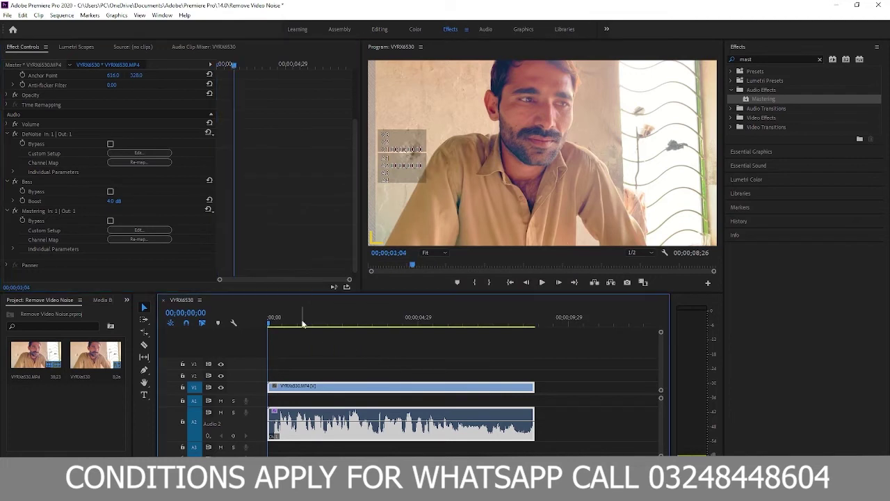
pyautogui.press('space')
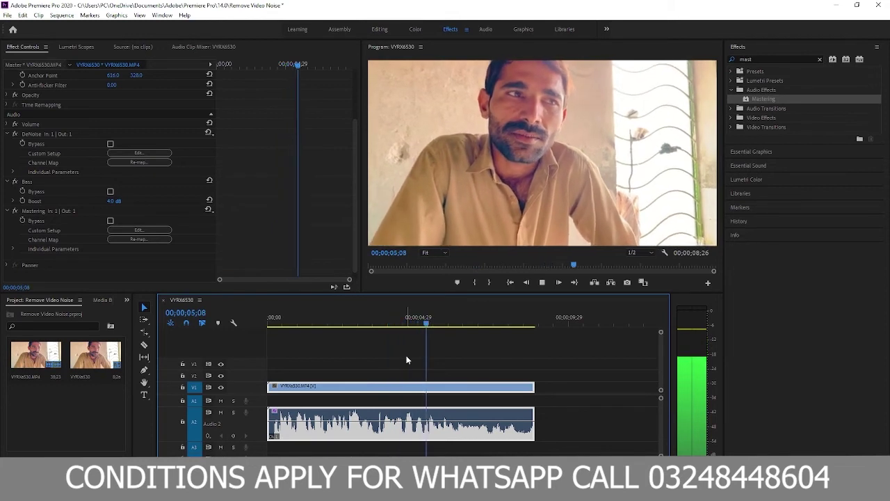
# Switch the Mastering preset to Subtle Clarity and play the sequence to compare.
pyautogui.press('Home')
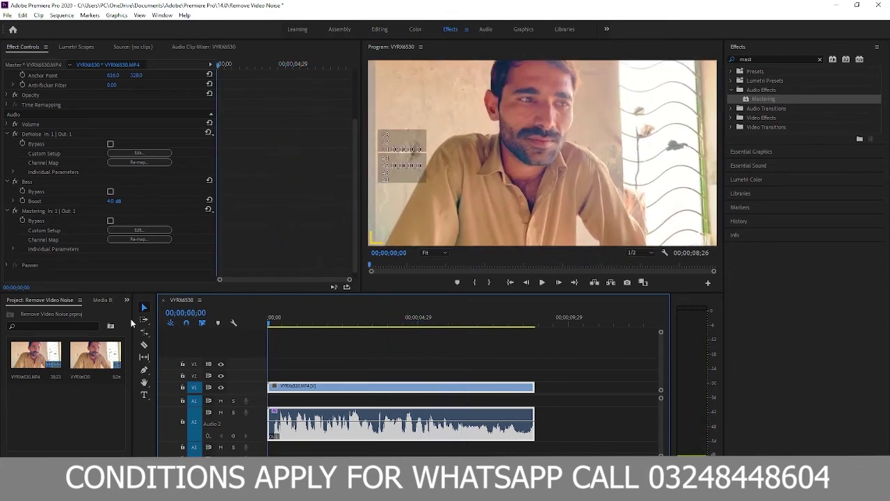
pyautogui.click(137, 230)
pyautogui.click(374, 161)
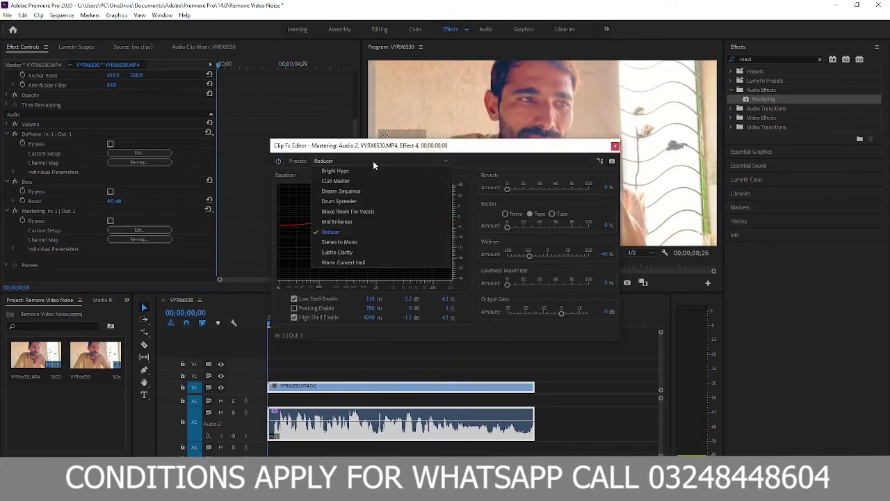
pyautogui.click(367, 255)
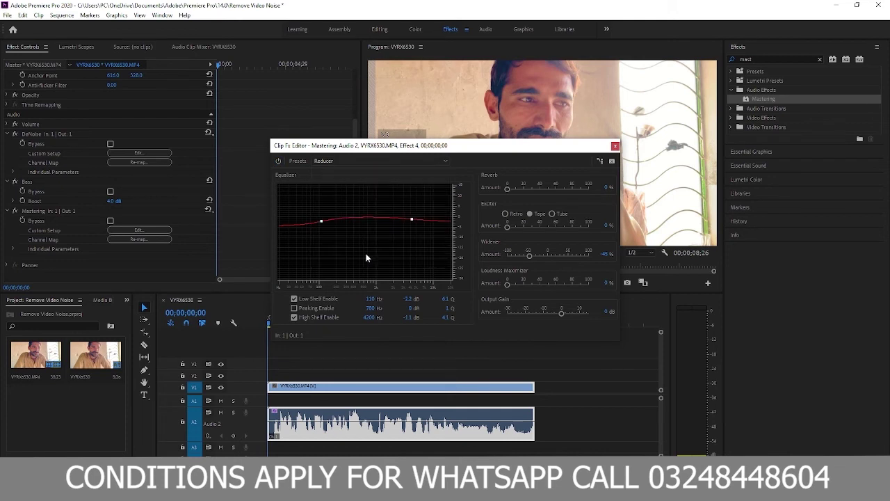
pyautogui.click(615, 147)
pyautogui.press('space')
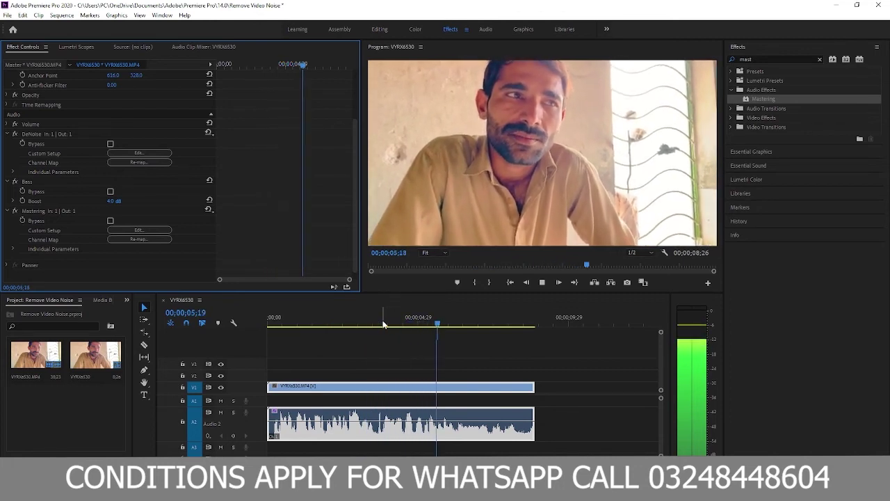
pyautogui.press('space')
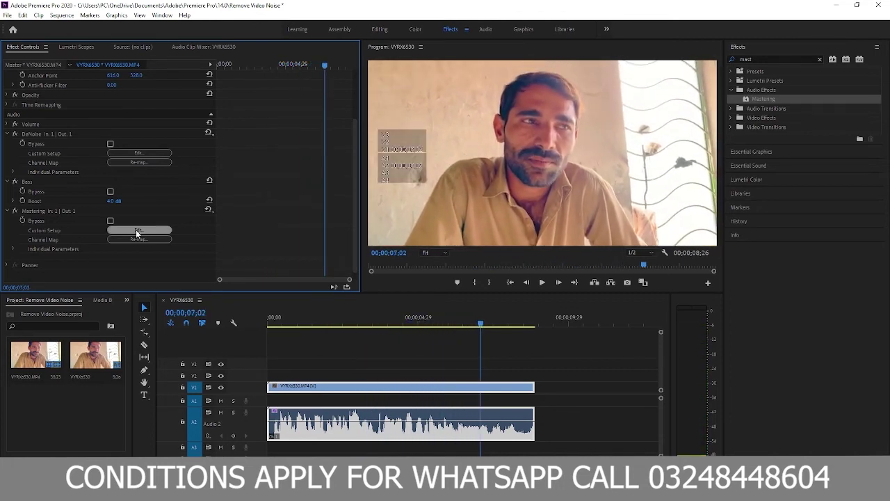
# Switch Mastering back to Reducer, play it, and rewind to 00;00;00;00.
pyautogui.click(138, 230)
pyautogui.click(366, 161)
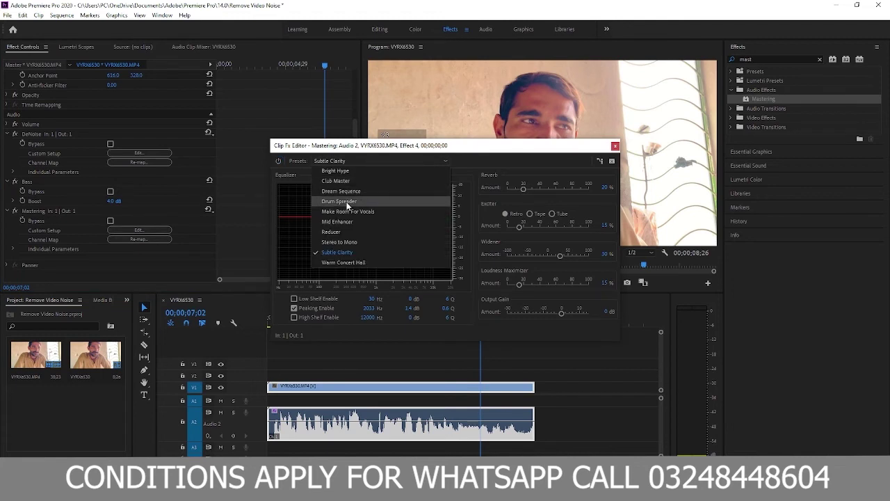
pyautogui.click(346, 232)
pyautogui.click(615, 147)
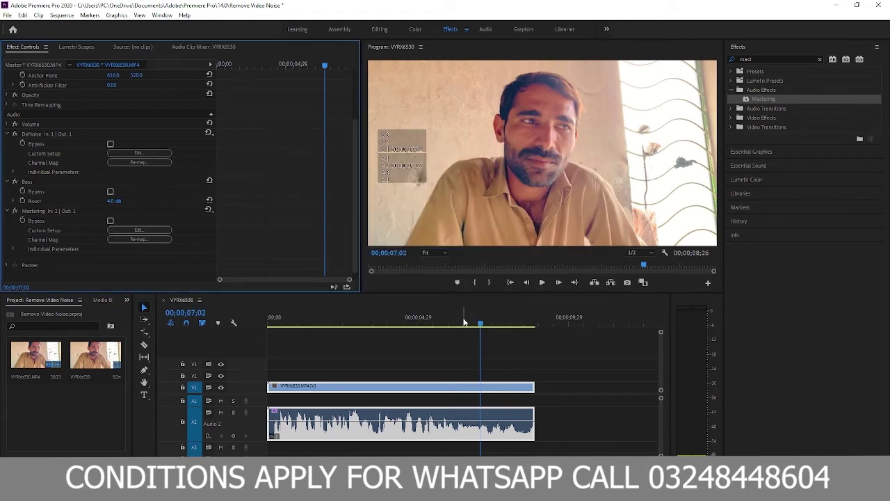
pyautogui.press('space')
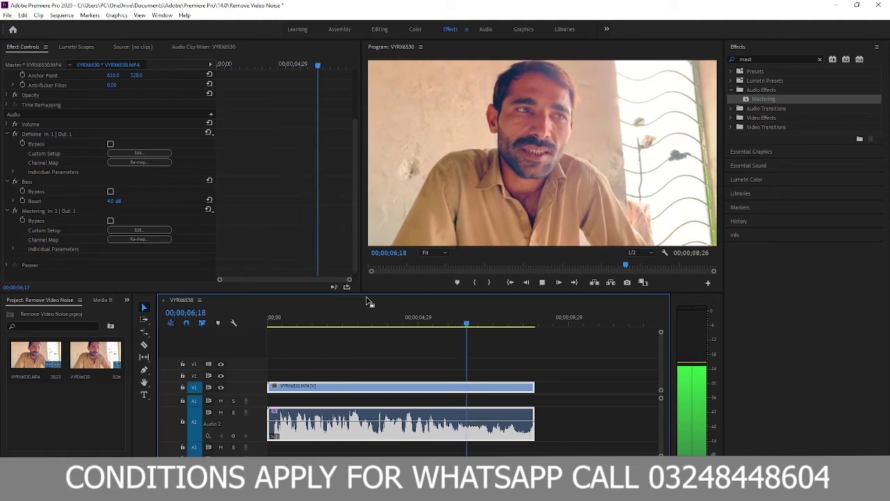
pyautogui.press('space')
pyautogui.press('Home')
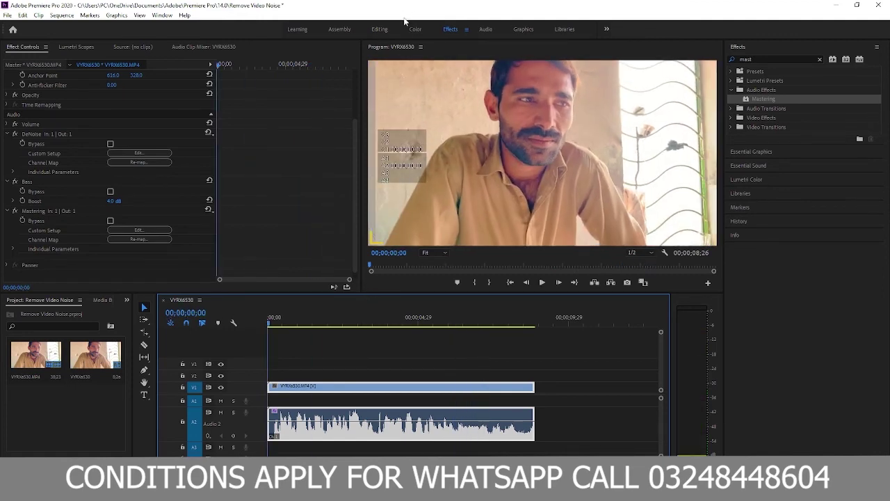
# Apply a +6 dB Audio Gain adjustment to the interview clip on the timeline.
pyautogui.rightClick(355, 434)
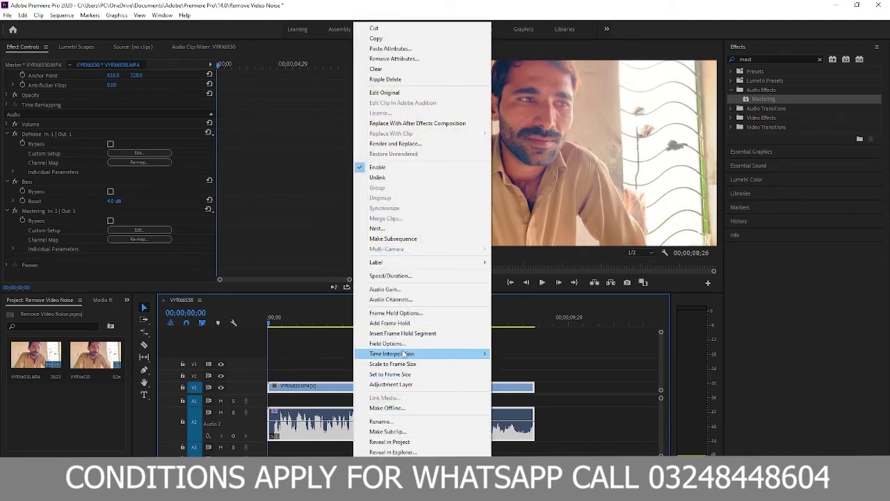
pyautogui.click(418, 291)
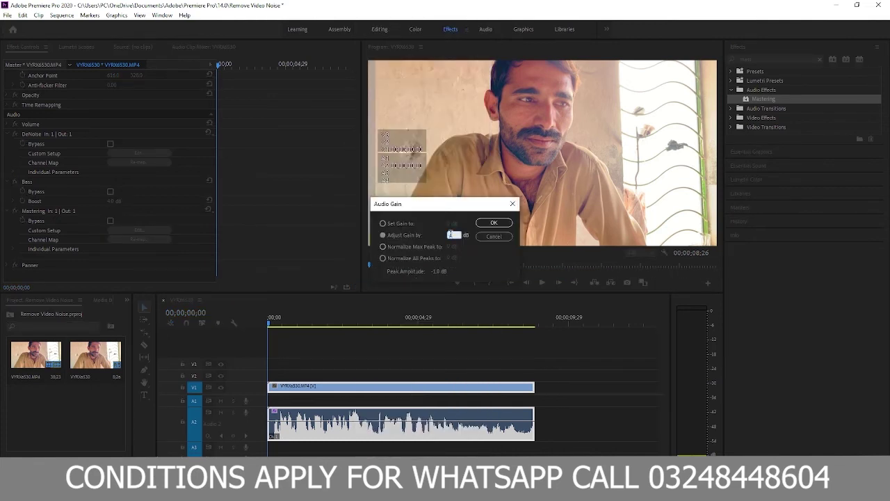
pyautogui.click(494, 223)
pyautogui.click(360, 357)
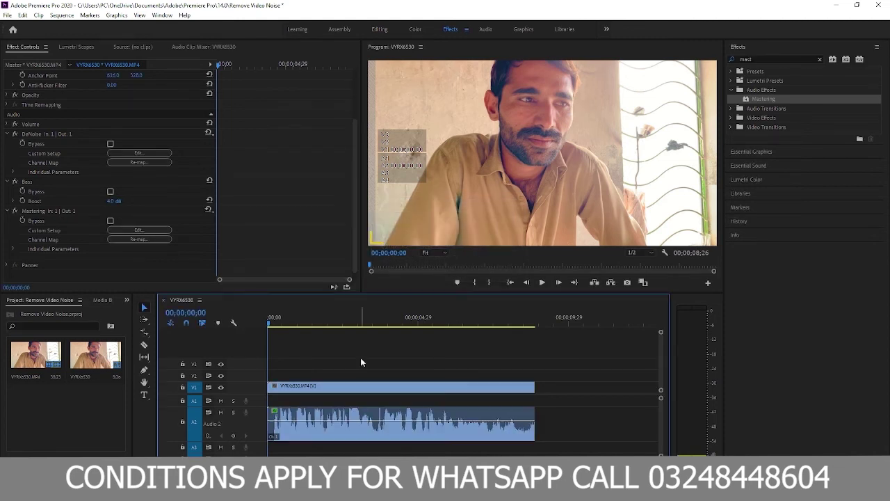
pyautogui.press('space')
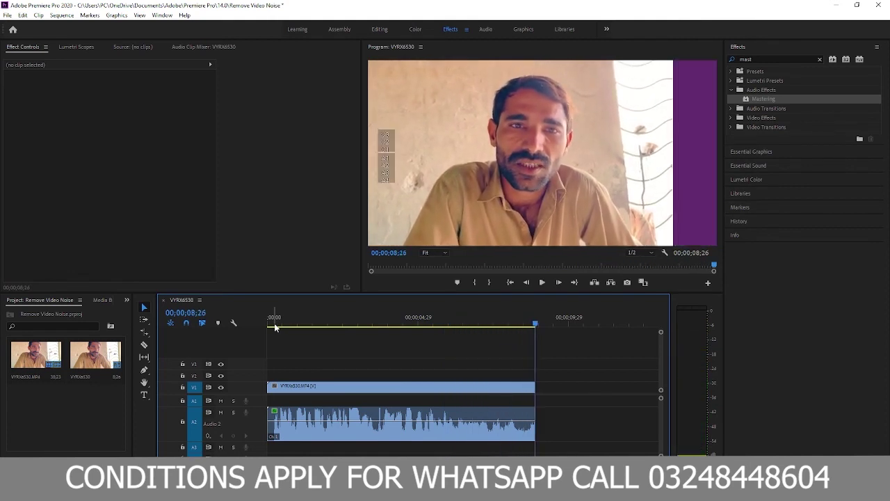
pyautogui.press('Home')
pyautogui.press('space')
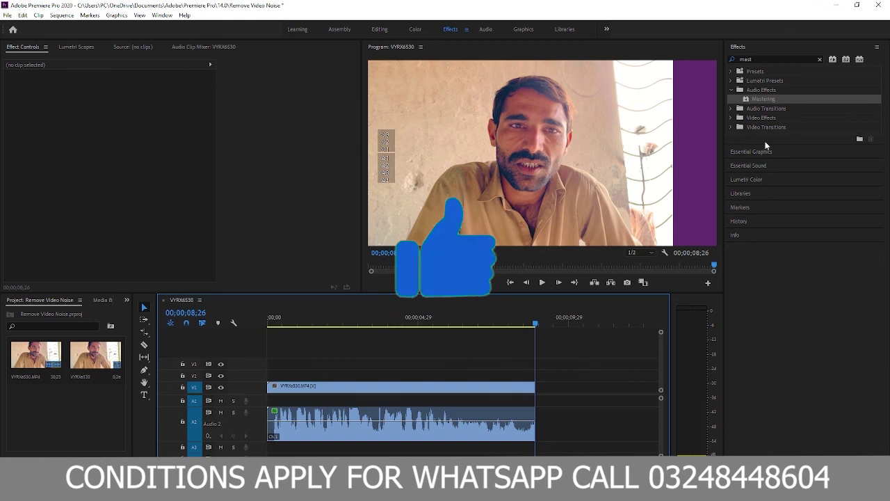
# Minimize the Premiere Pro window to reveal the Windows desktop.
pyautogui.click(834, 4)
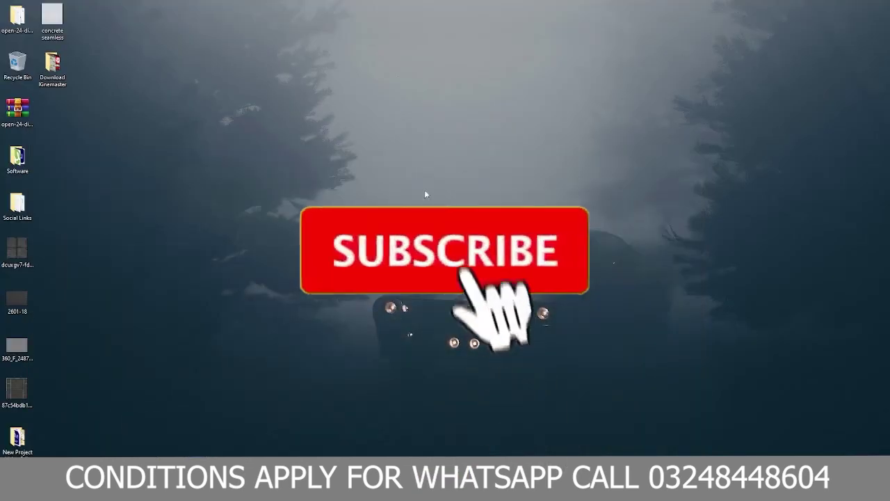